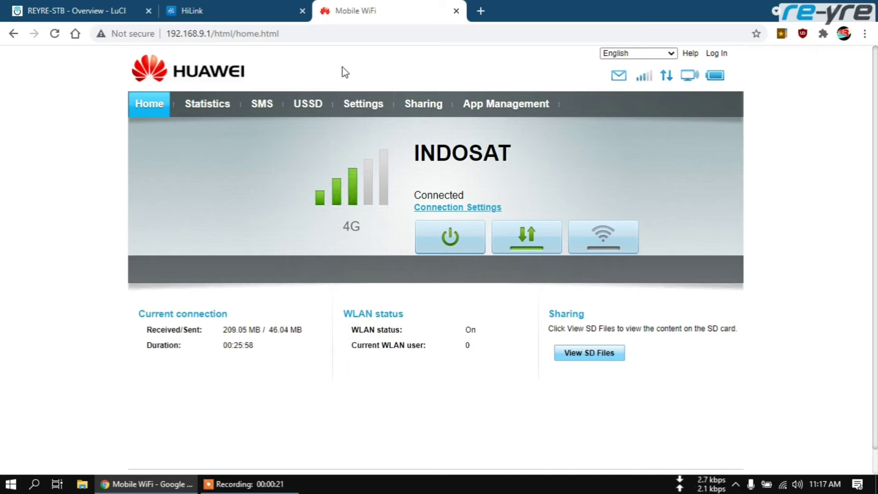
# Compare the HiLink modem's gateway address with the IPv4 address of the router's WAN interface
pyautogui.click(226, 11)
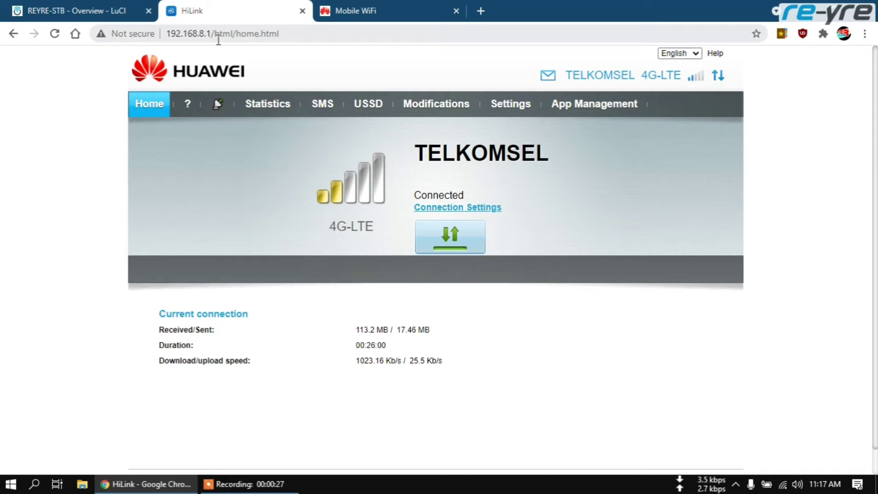
pyautogui.click(66, 10)
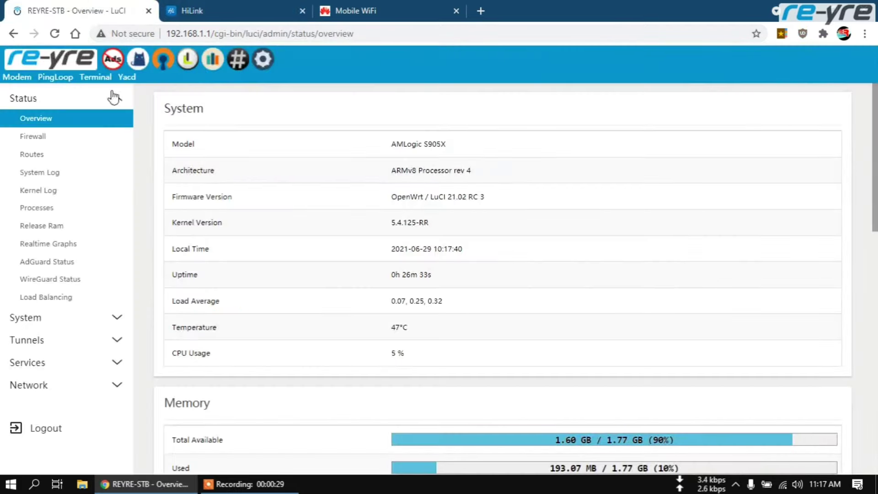
pyautogui.click(264, 61)
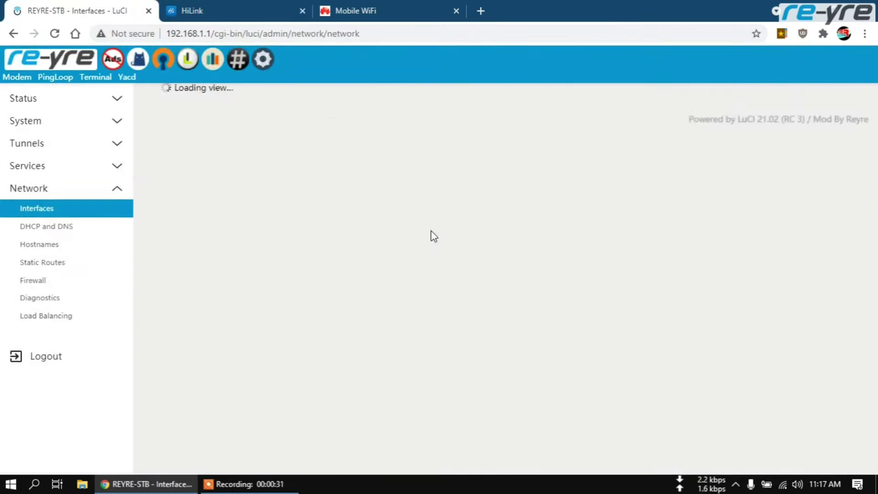
pyautogui.scroll(-3, 419, 241)
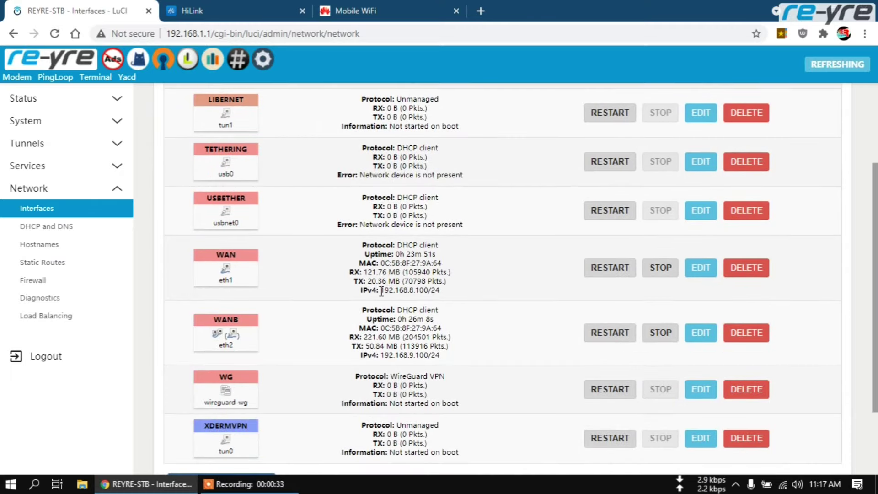
pyautogui.moveTo(384, 291); pyautogui.dragTo(440, 291)
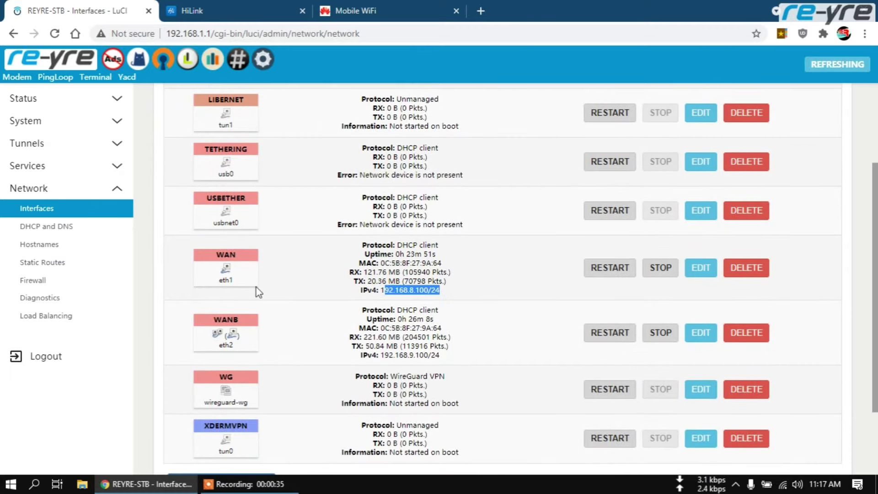
# Compare the Mobile WiFi modem's address with the WANB interface's IPv4 address, and recheck both modem home pages
pyautogui.click(394, 2)
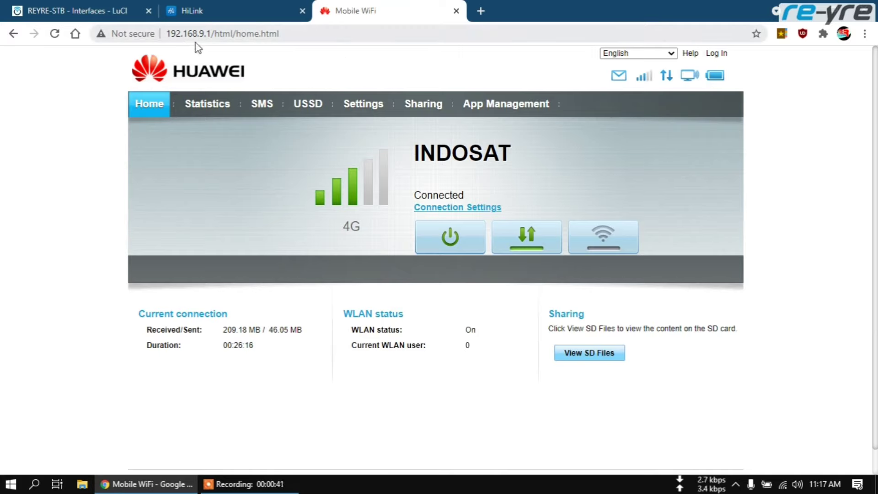
pyautogui.click(113, 10)
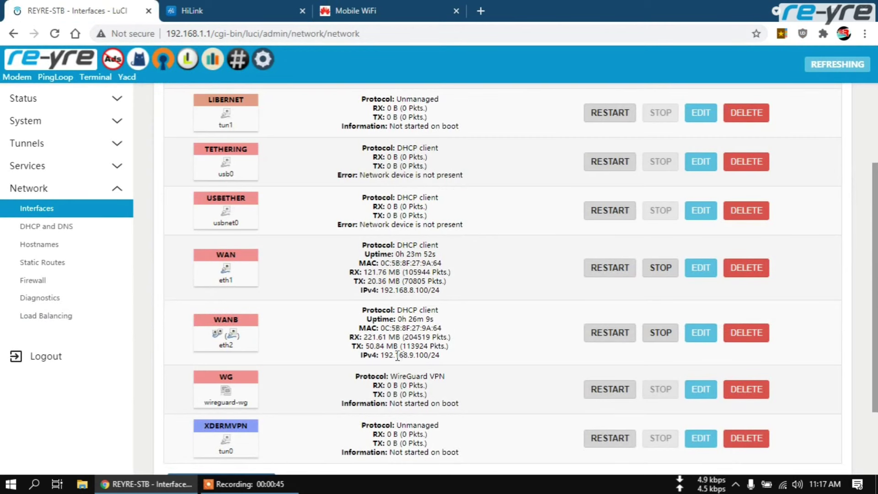
pyautogui.tripleClick(382, 355)
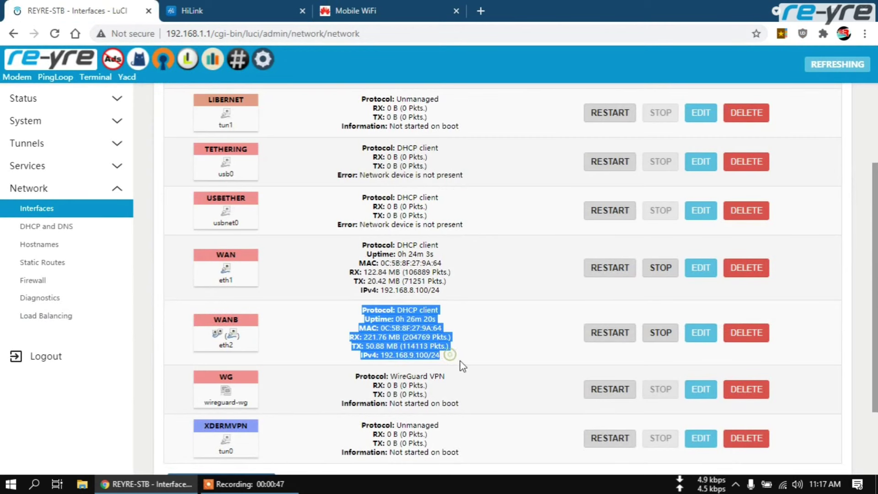
pyautogui.click(375, 7)
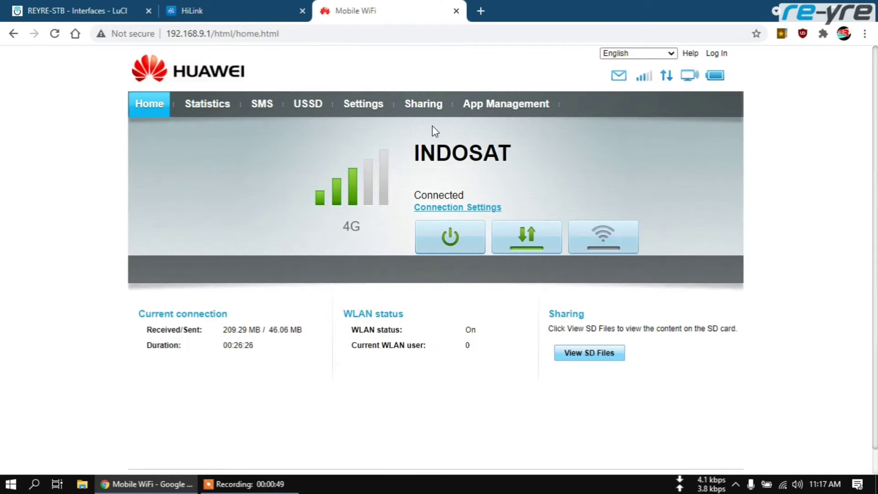
pyautogui.click(231, 8)
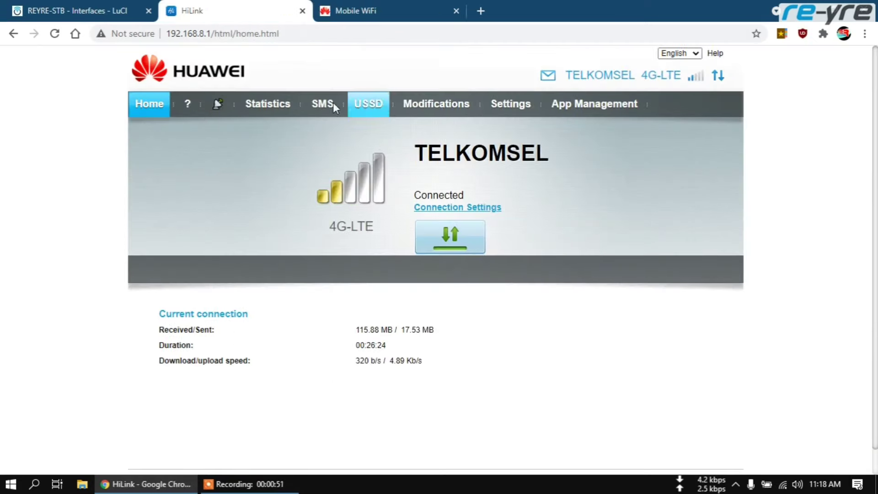
pyautogui.click(94, 13)
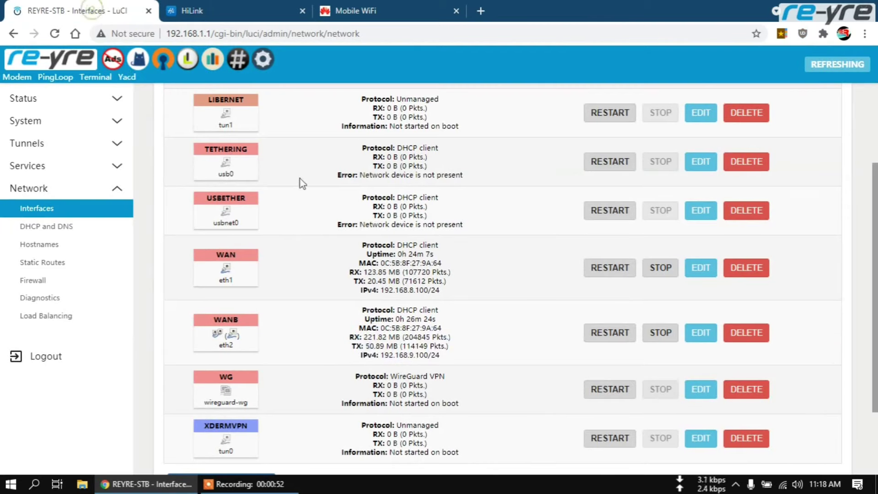
# Open the Pass Wall basic settings and review the running status and the main TCP and UDP node selection
pyautogui.click(59, 144)
pyautogui.click(51, 165)
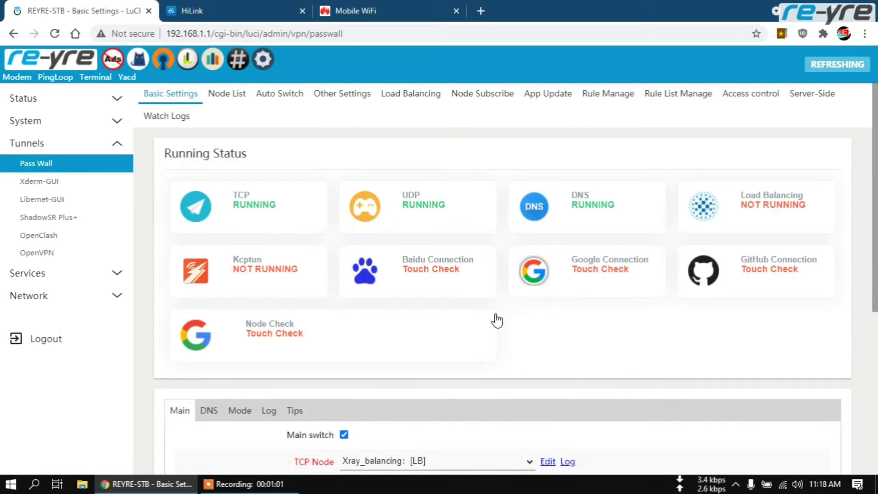
pyautogui.scroll(-3, 466, 337)
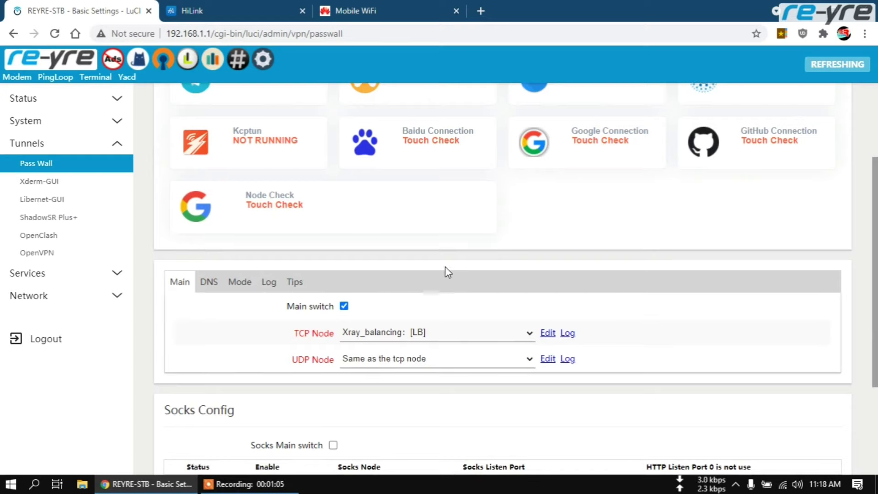
pyautogui.scroll(3, 445, 270)
# Open the Xray VMess node Kuning from the Pass Wall node list and review its connection and WebSocket settings
pyautogui.click(232, 97)
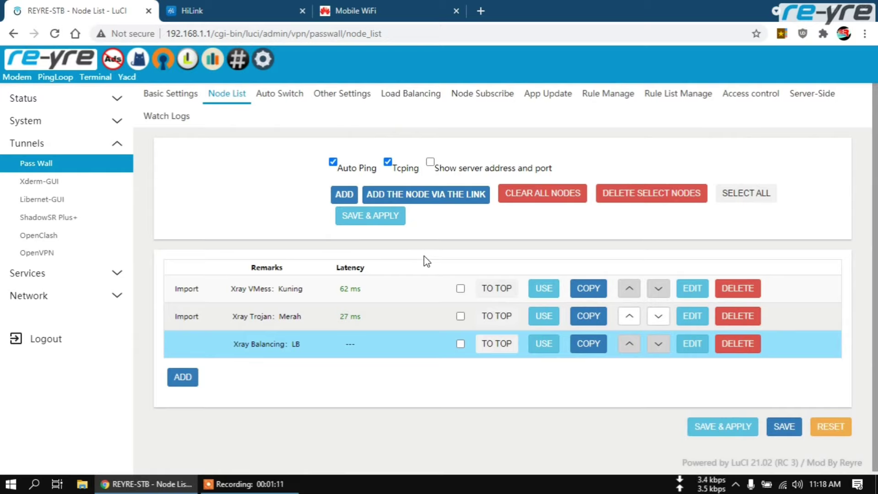
pyautogui.click(697, 289)
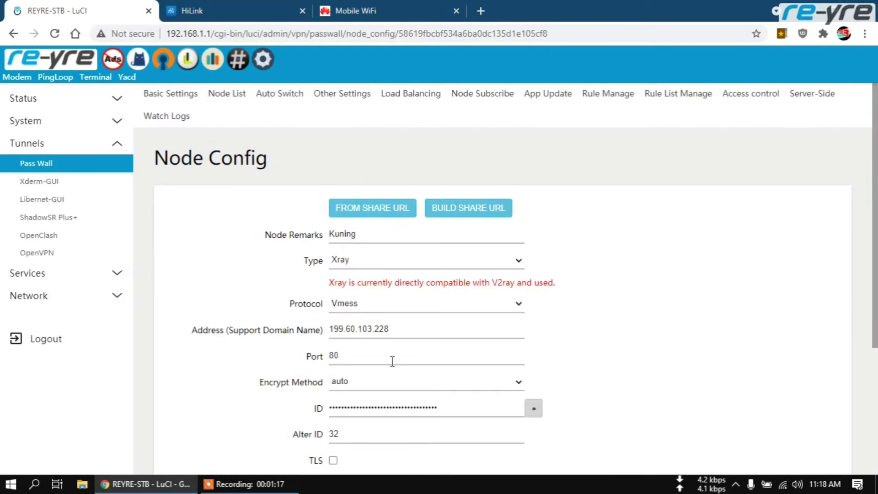
pyautogui.scroll(-4, 398, 371)
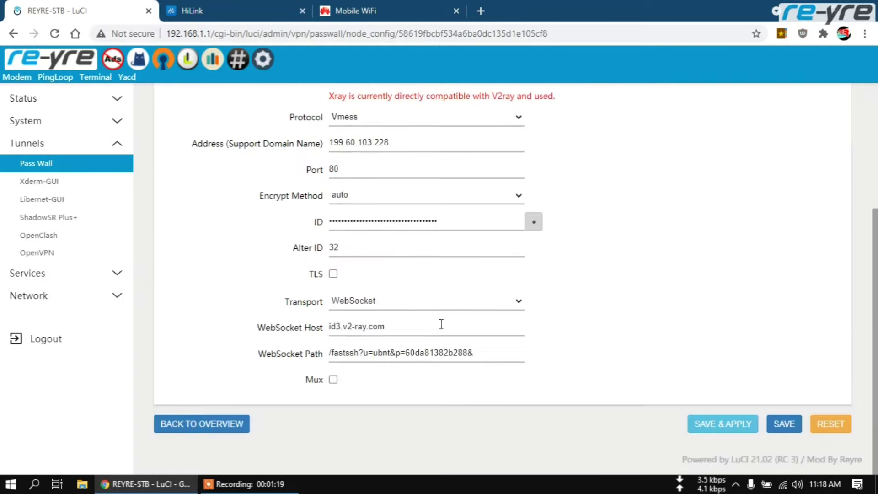
pyautogui.scroll(4, 551, 327)
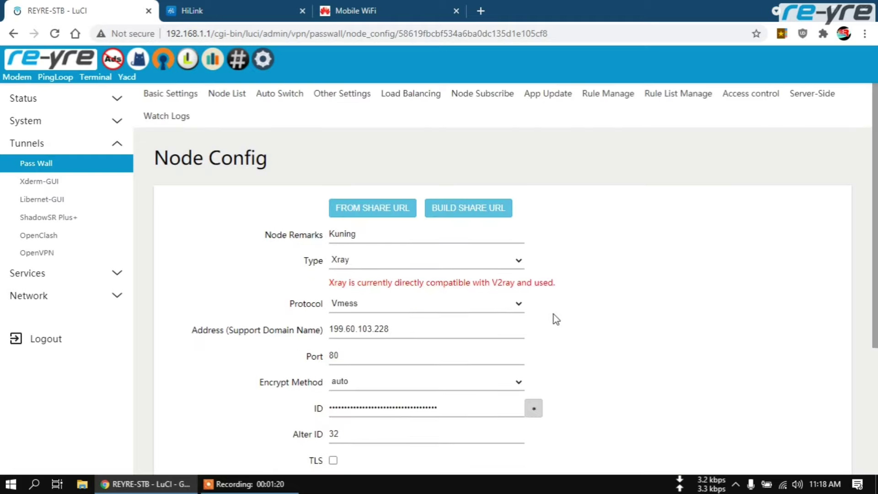
# Review the configuration of the Xray Trojan node Merah and return to the node list
pyautogui.click(228, 94)
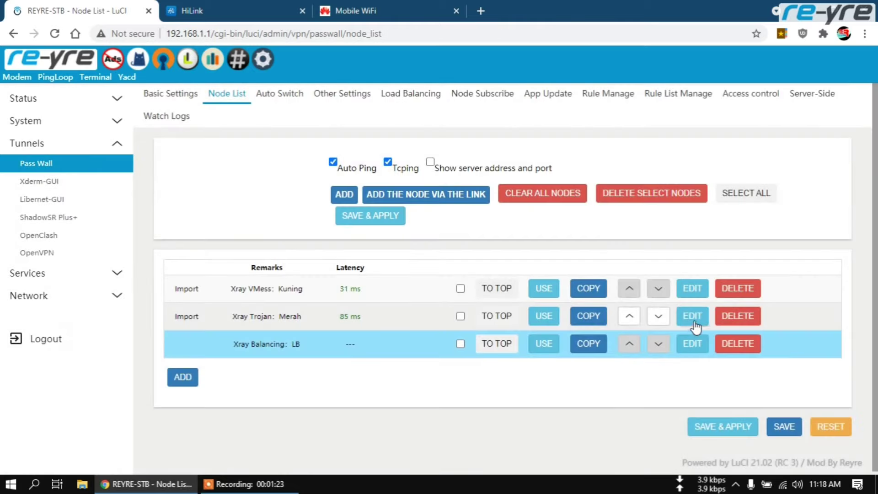
pyautogui.click(693, 321)
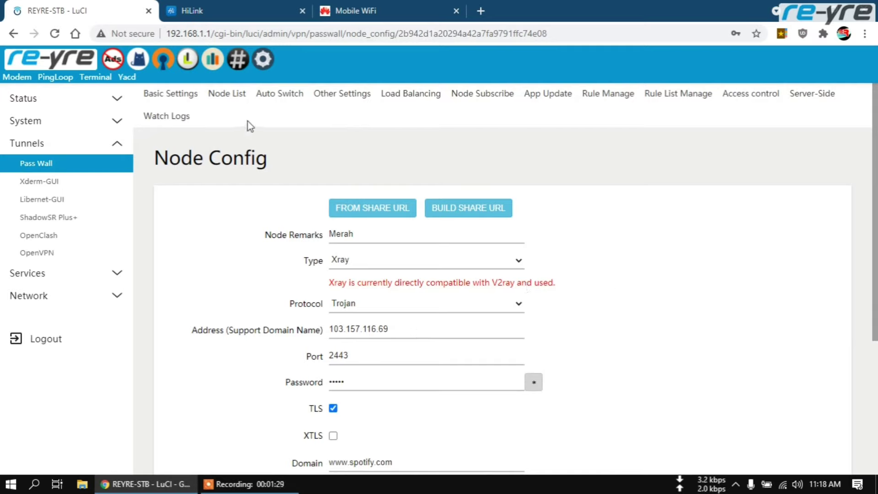
pyautogui.click(236, 93)
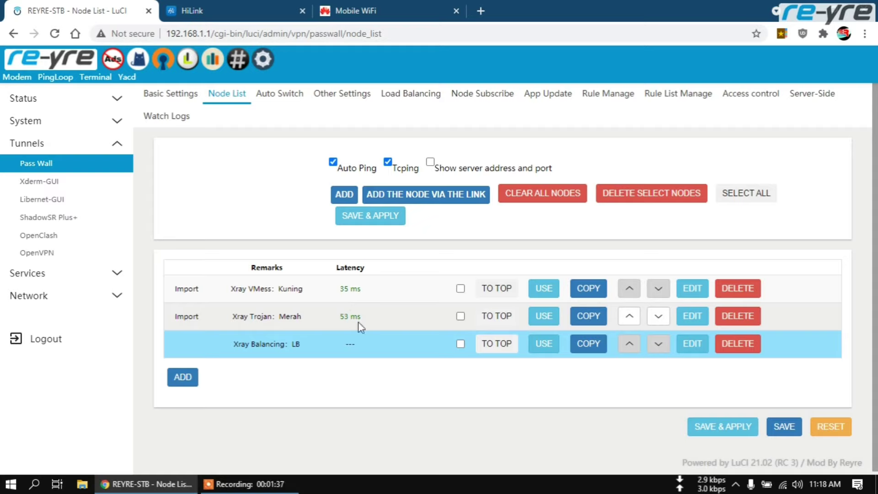
# Open the LB node's configuration and choose Xray as its type and Balancing as its protocol
pyautogui.moveTo(235, 346); pyautogui.dragTo(302, 342)
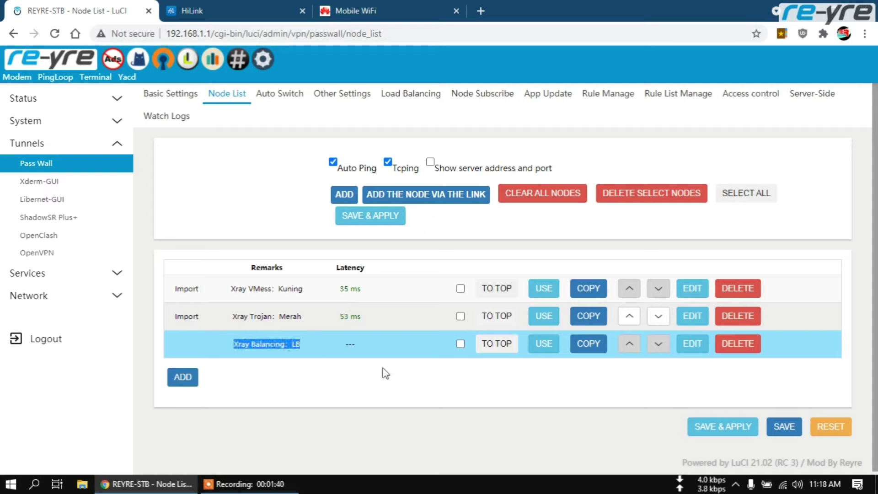
pyautogui.click(691, 349)
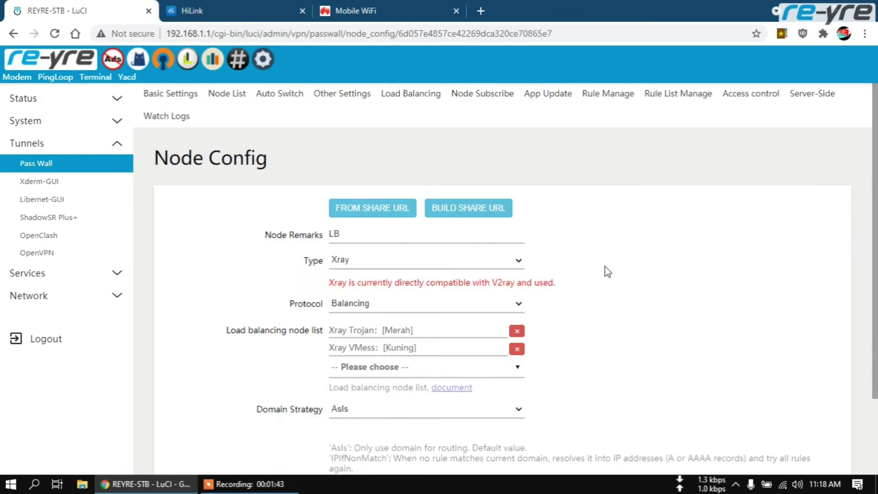
pyautogui.scroll(-2, 608, 260)
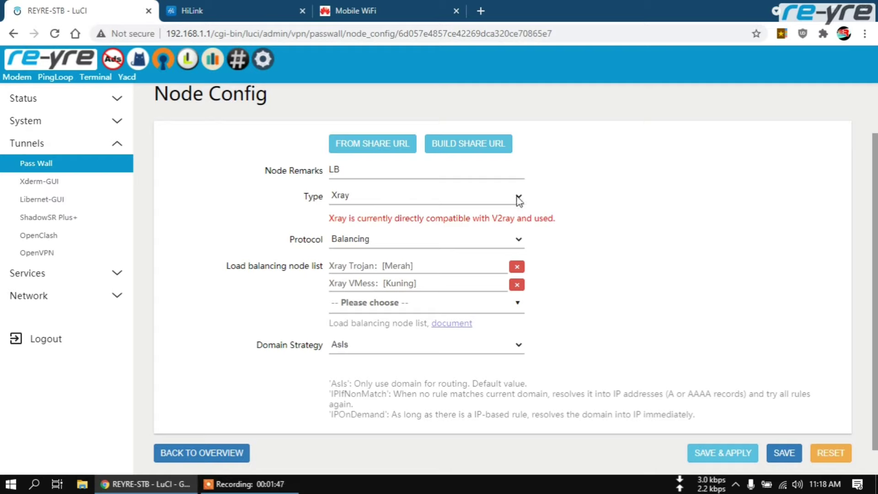
pyautogui.click(484, 199)
pyautogui.click(403, 223)
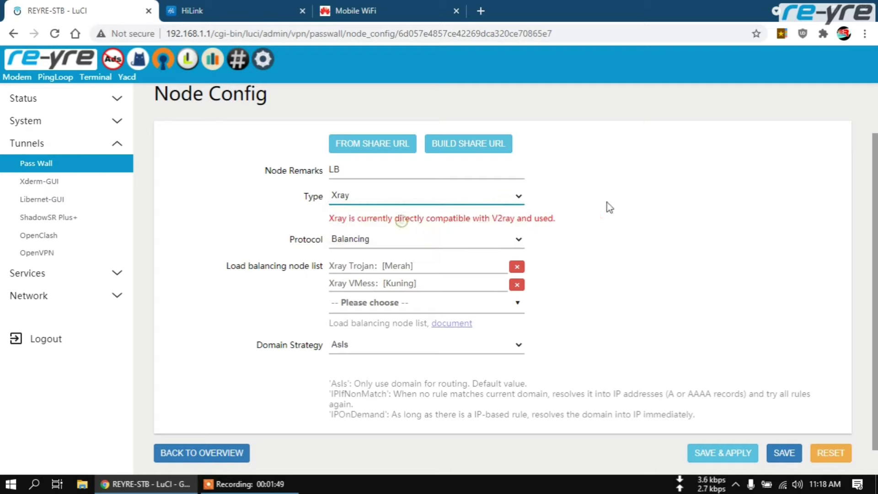
pyautogui.click(519, 240)
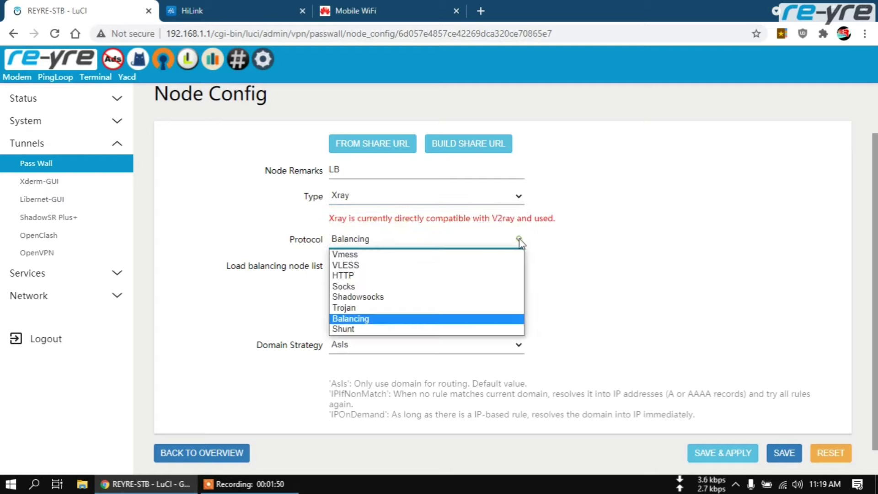
pyautogui.click(392, 320)
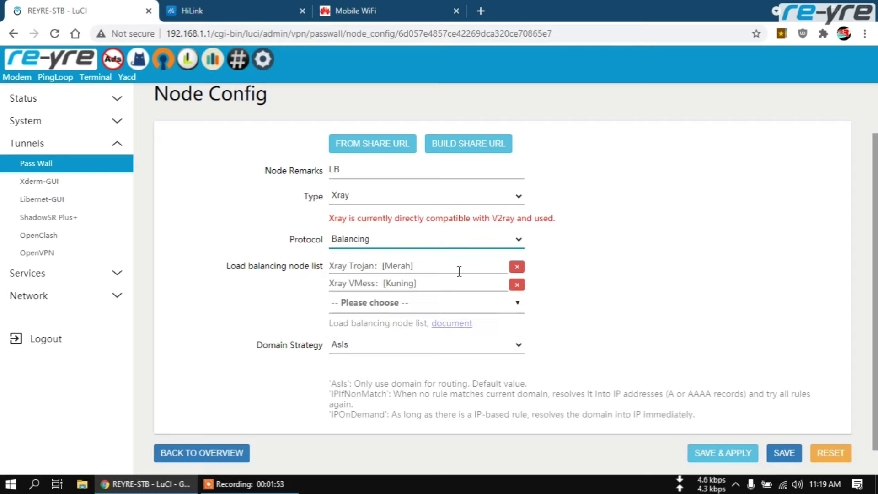
# Examine which nodes are included in the LB node's load balancing node list
pyautogui.moveTo(418, 268); pyautogui.dragTo(326, 267)
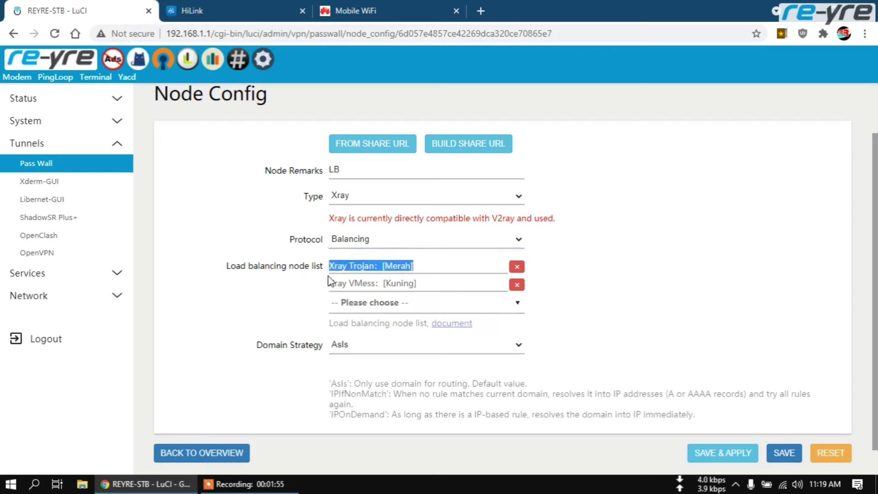
pyautogui.moveTo(430, 285); pyautogui.dragTo(400, 273)
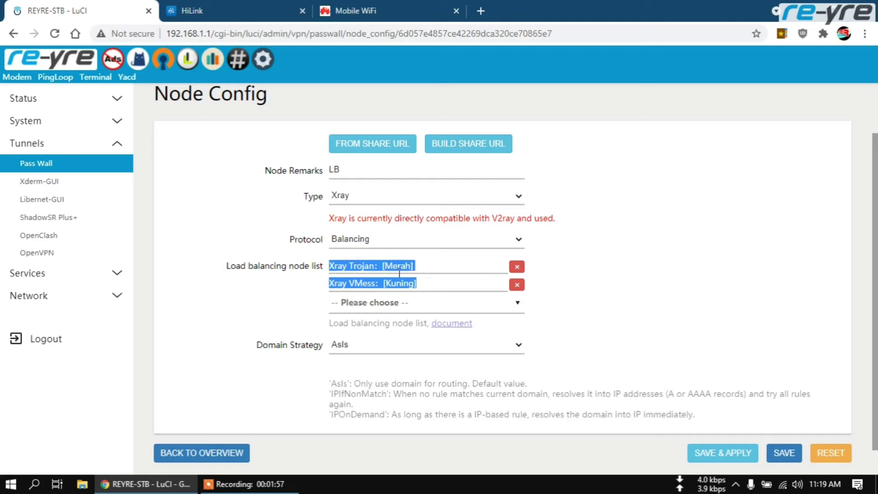
pyautogui.click(221, 314)
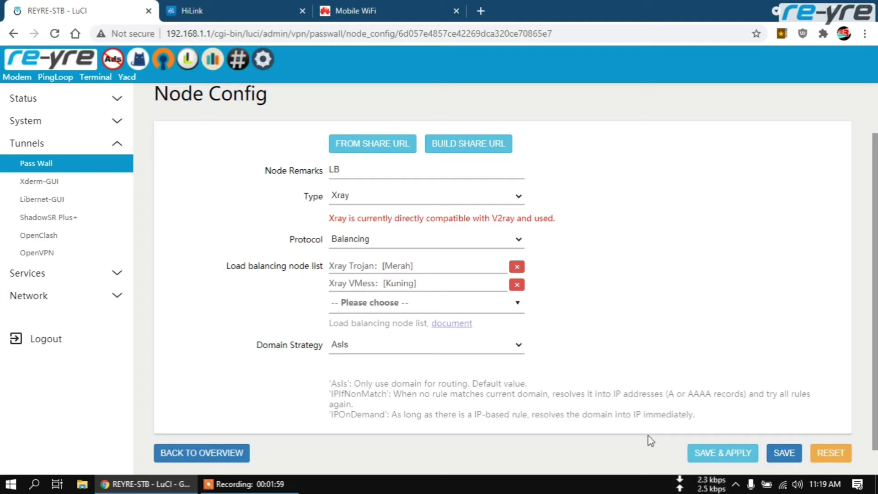
pyautogui.scroll(2, 621, 366)
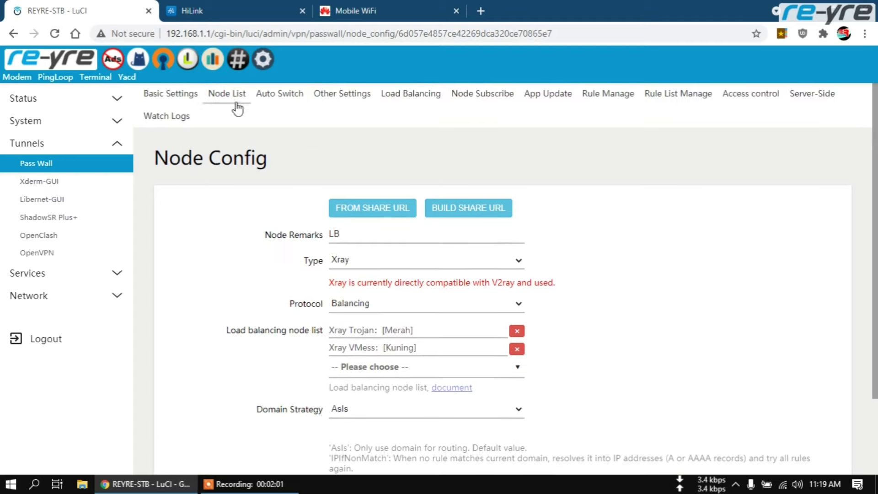
# In Pass Wall's load balancing settings, export the Merah node through eth1 (wan) and choose Xray VMess Kuning for the second entry
pyautogui.click(412, 103)
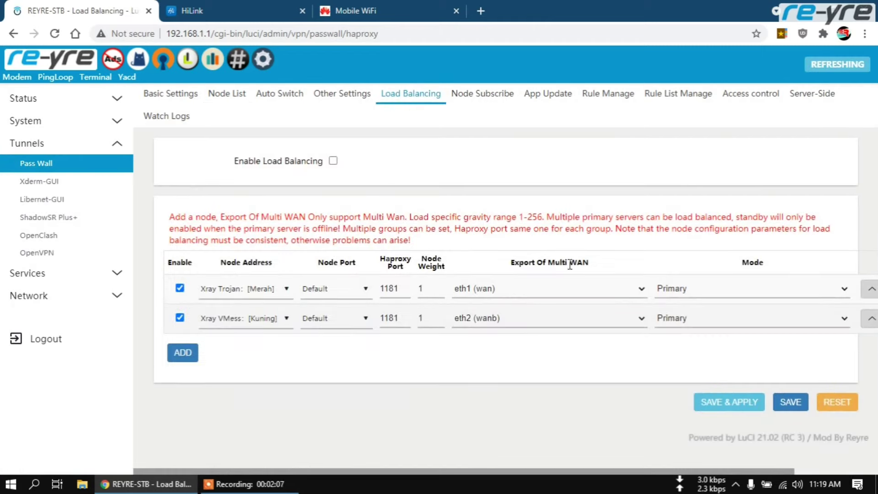
pyautogui.click(567, 289)
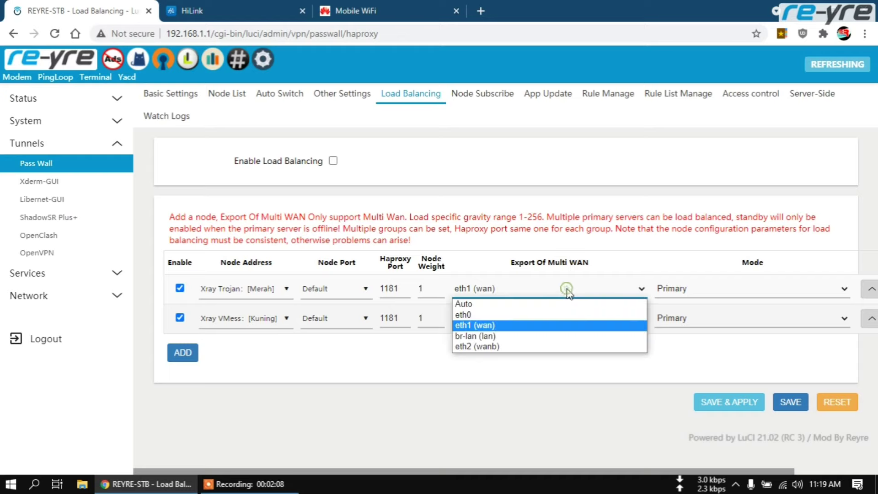
pyautogui.click(487, 325)
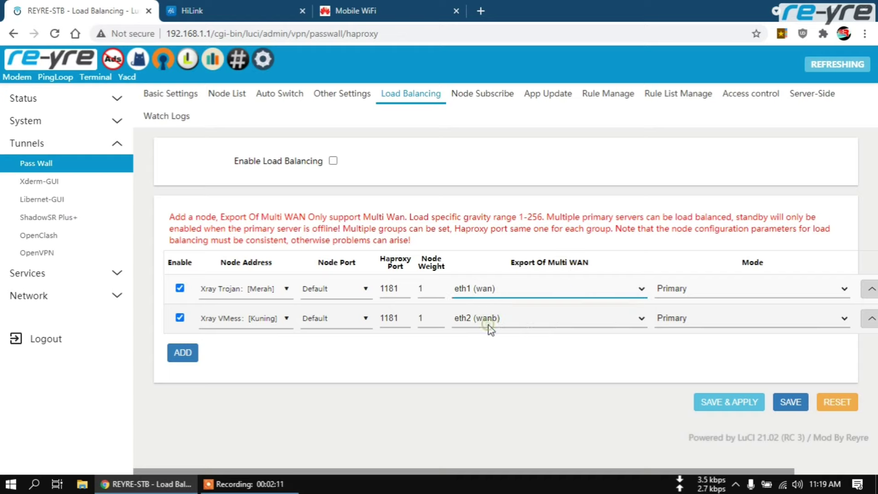
pyautogui.click(271, 325)
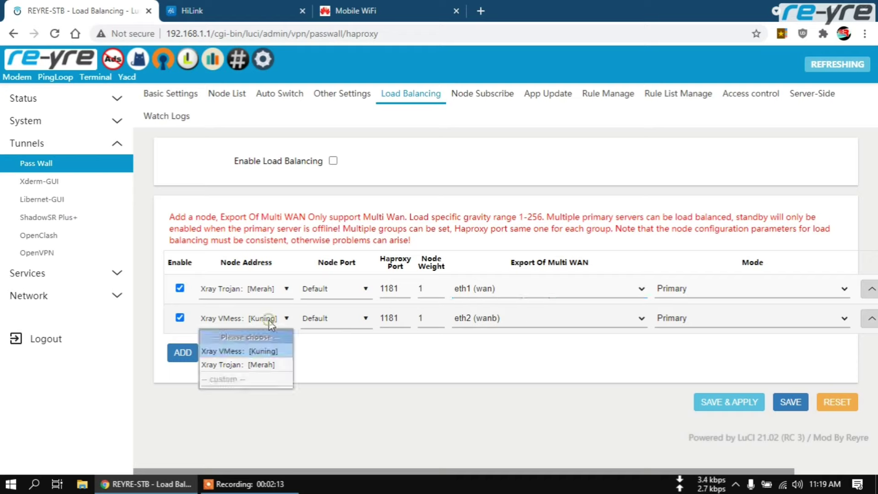
pyautogui.click(273, 349)
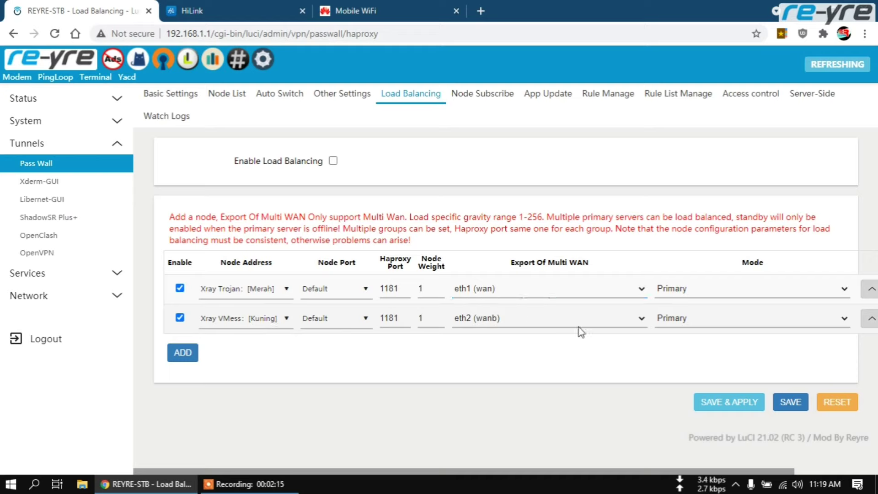
# Check the WAN export choices offered for the Xray VMess Kuning entry, leaving the selection as it is
pyautogui.click(555, 319)
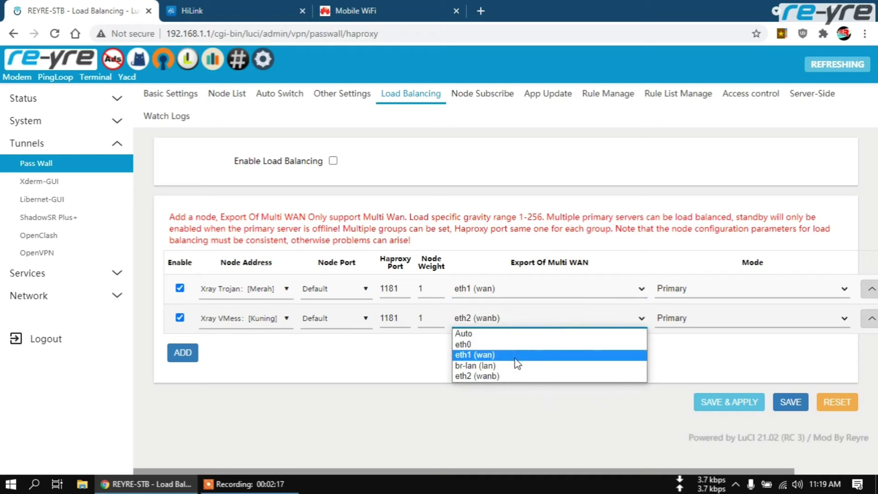
pyautogui.click(396, 350)
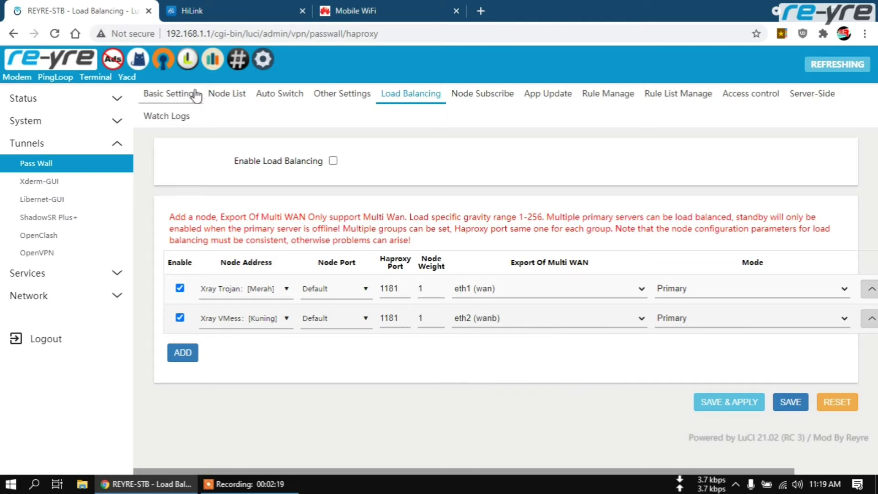
# Check which TCP and UDP nodes are selected in Pass Wall's basic settings and return to the node list
pyautogui.click(178, 98)
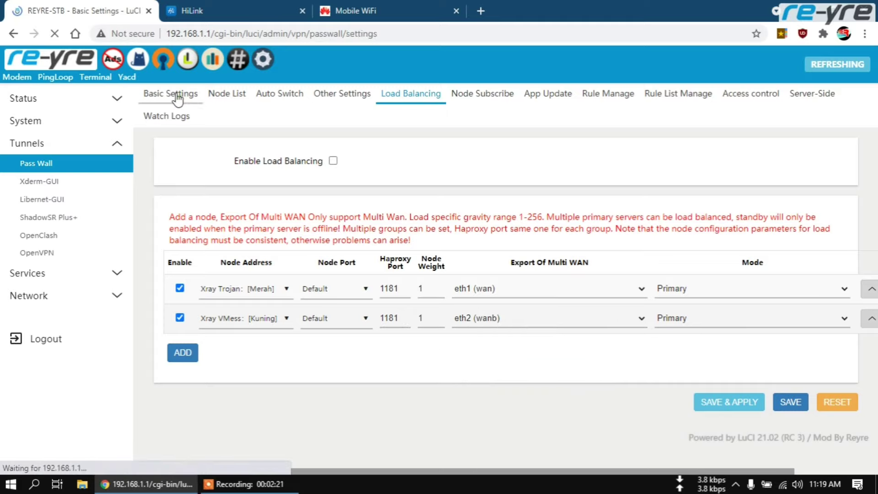
pyautogui.scroll(-2, 366, 320)
pyautogui.scroll(-1, 376, 334)
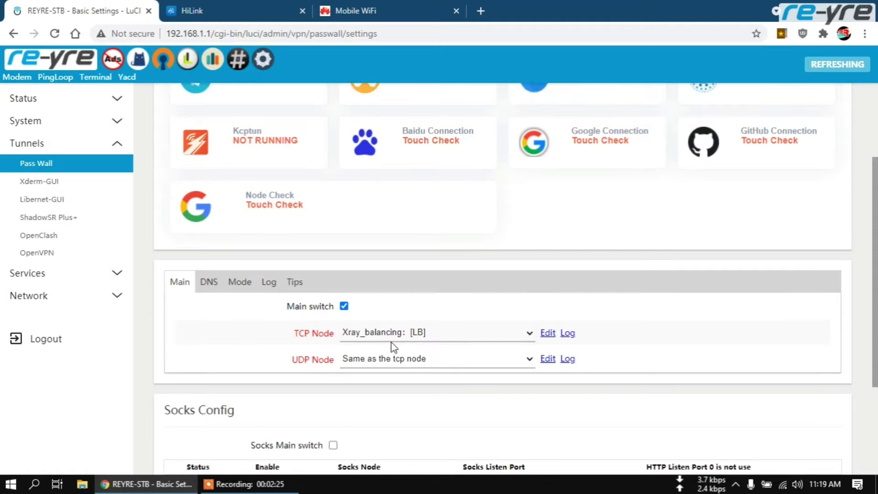
pyautogui.scroll(3, 421, 346)
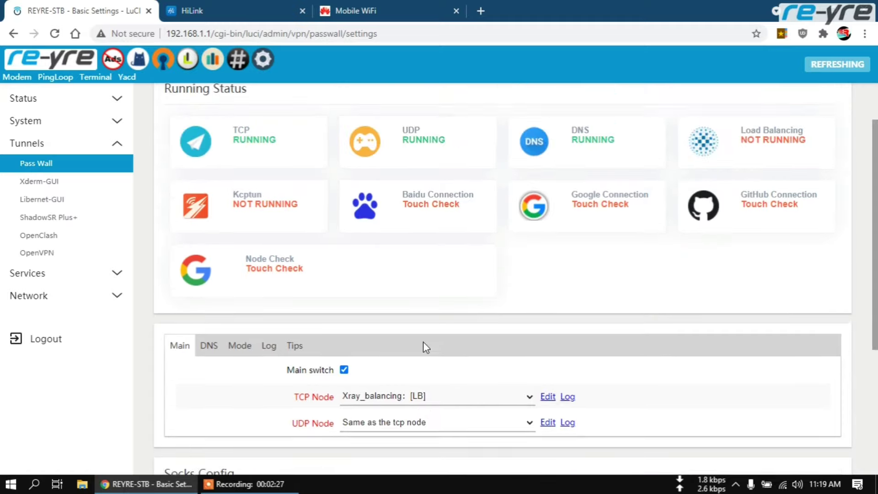
pyautogui.click(236, 94)
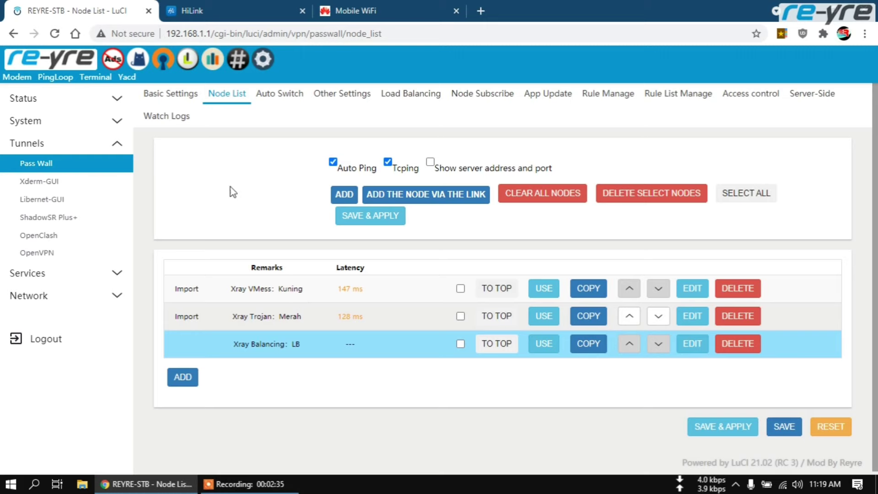
# In the load balancing settings, enable load balancing to view its console options and disable it again
pyautogui.click(422, 95)
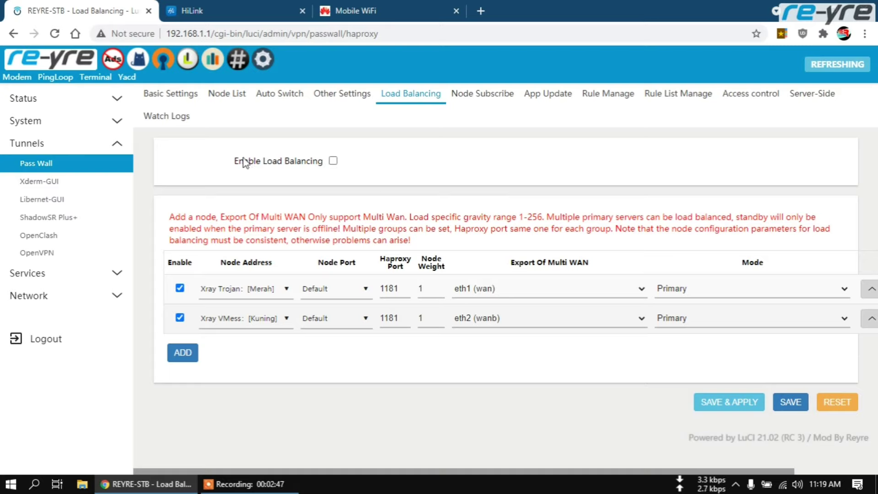
pyautogui.click(333, 161)
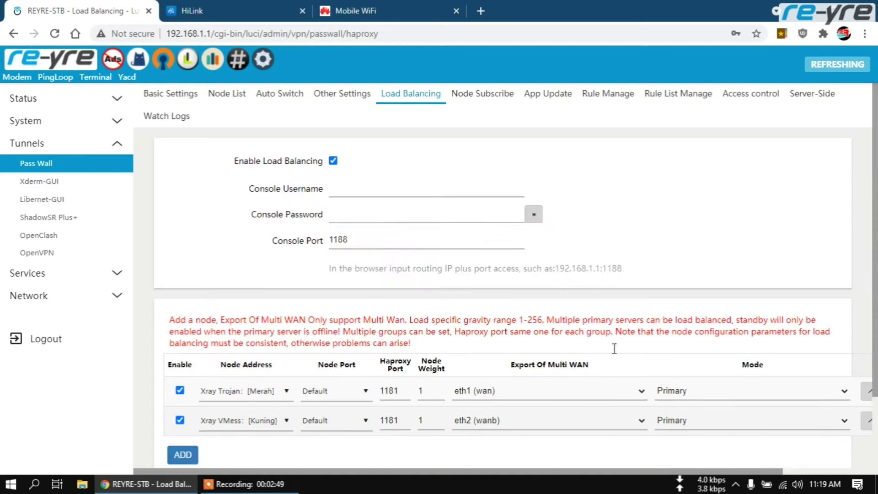
pyautogui.click(333, 161)
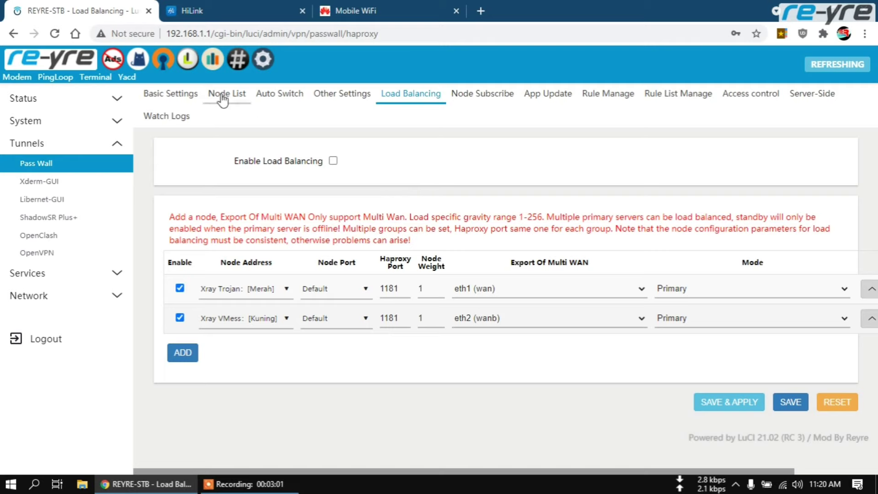
# Review Pass Wall's running status and main node selection in the basic settings
pyautogui.click(171, 93)
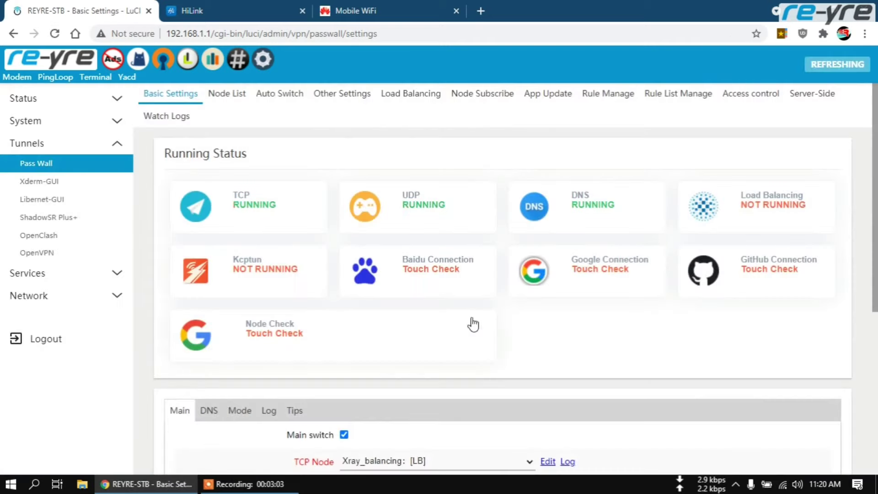
pyautogui.scroll(-3, 579, 359)
pyautogui.scroll(3, 575, 358)
# Open a blank browser tab and inspect the server address in the Merah node's configuration
pyautogui.click(481, 10)
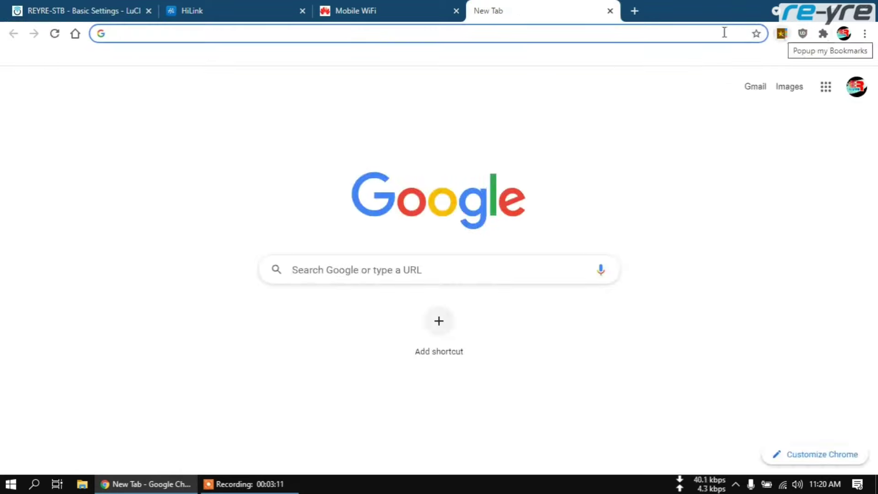
pyautogui.click(82, 10)
pyautogui.click(234, 94)
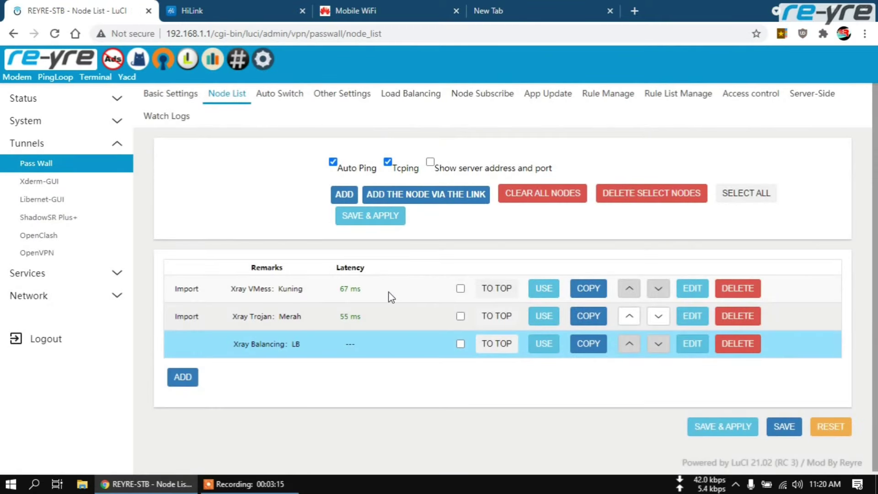
pyautogui.click(692, 320)
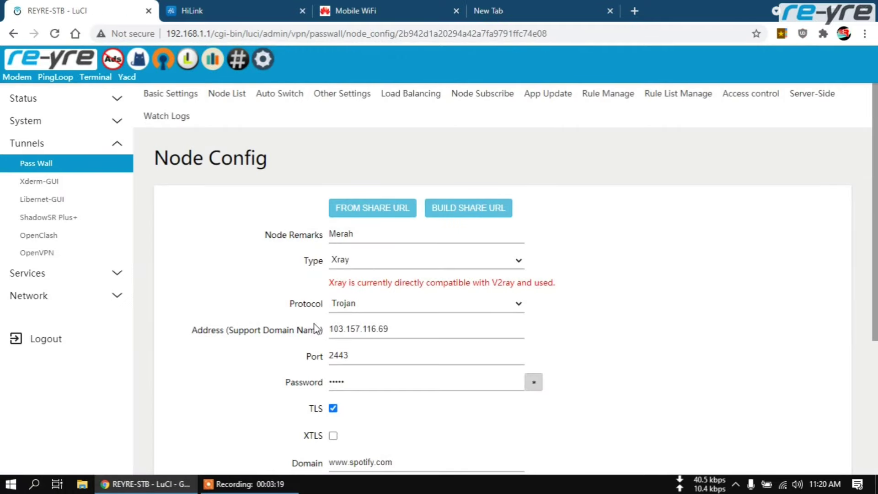
pyautogui.doubleClick(401, 330)
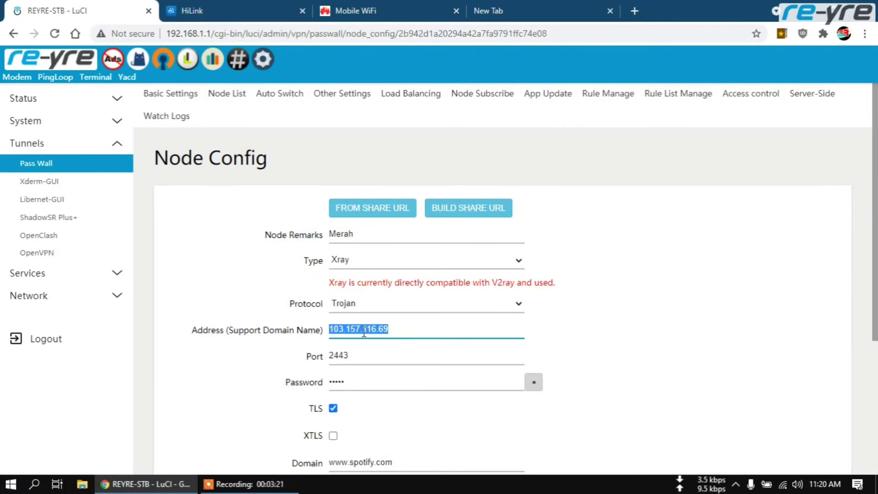
pyautogui.click(403, 326)
pyautogui.doubleClick(397, 328)
pyautogui.click(404, 325)
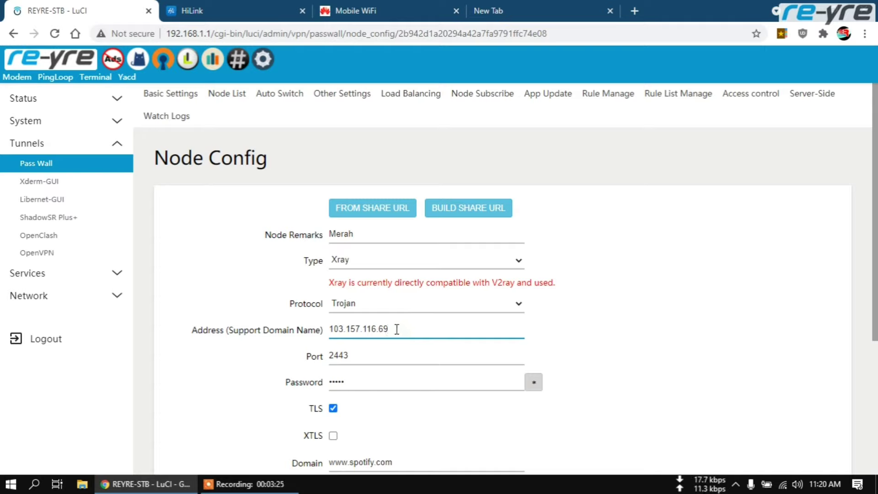
# Open the Kuning node's configuration from the node list and copy its host name id3.v2-ray.com
pyautogui.click(224, 96)
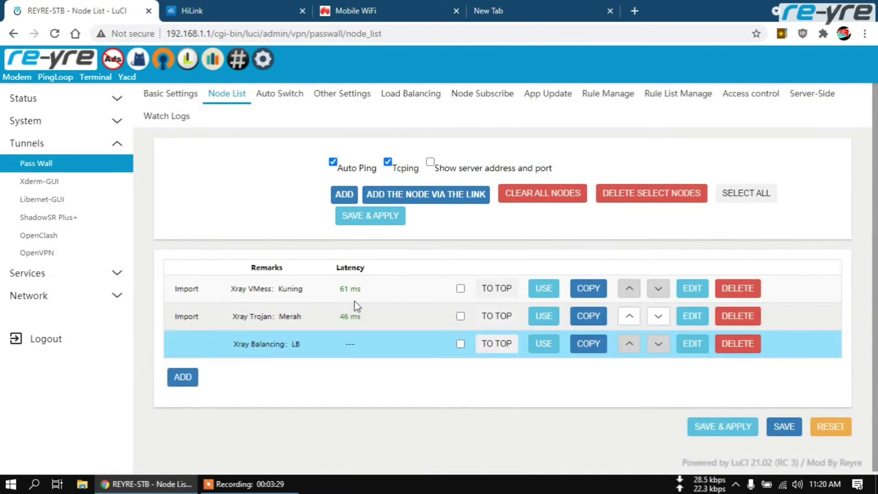
pyautogui.click(692, 288)
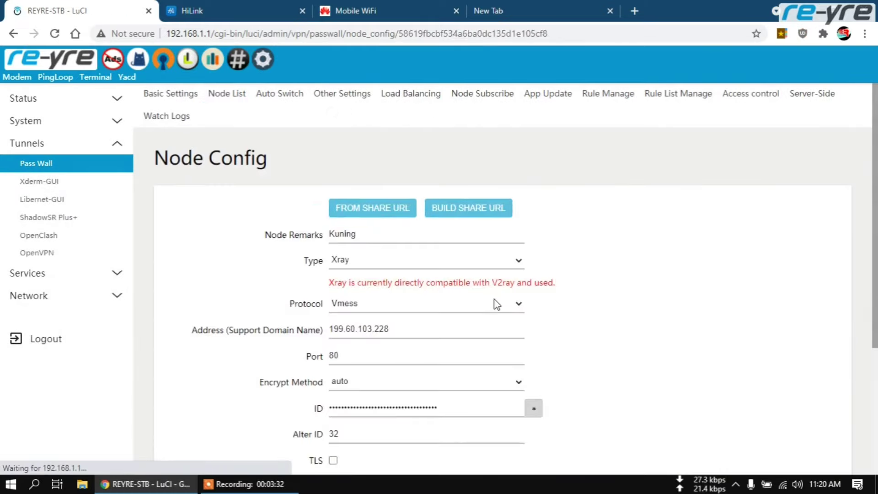
pyautogui.scroll(-4, 464, 312)
pyautogui.moveTo(392, 326); pyautogui.dragTo(326, 331)
pyautogui.hotkey('ctrl', 'c')
# Open the bookmarked Whois IP and domain lookup page in the blank tab and enter id3.v2-ray.com as the hostname
pyautogui.click(589, 9)
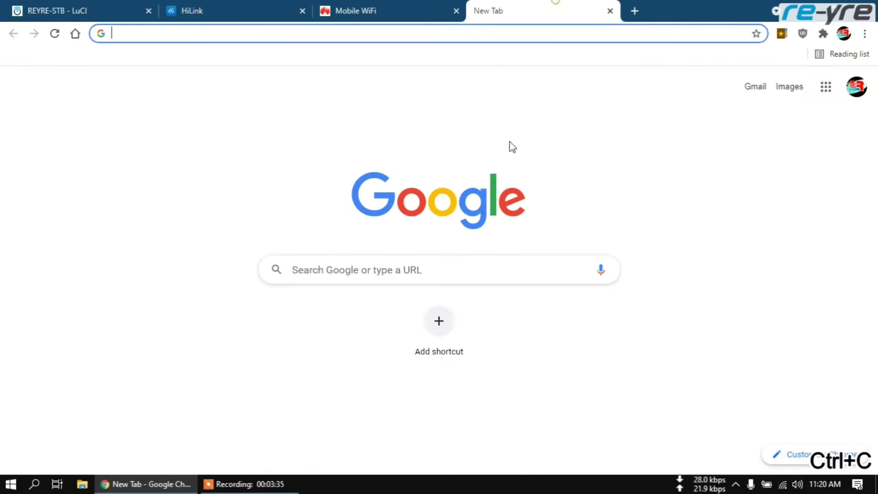
pyautogui.click(781, 33)
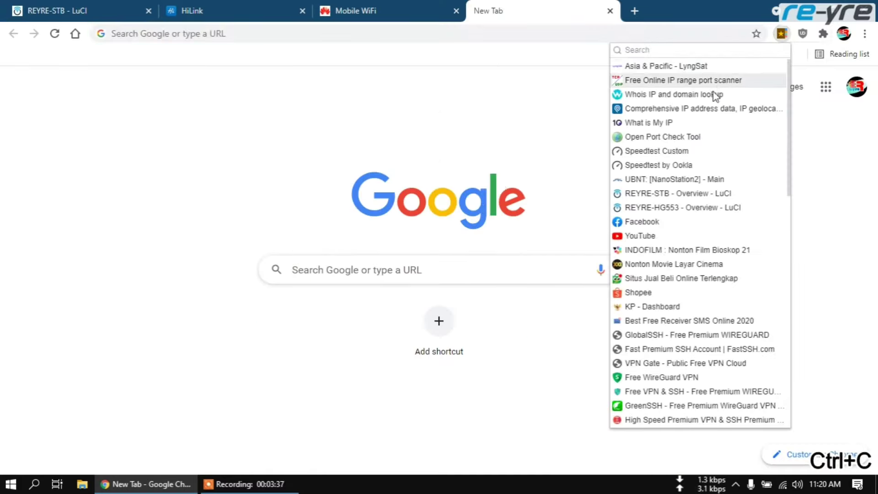
pyautogui.click(687, 94)
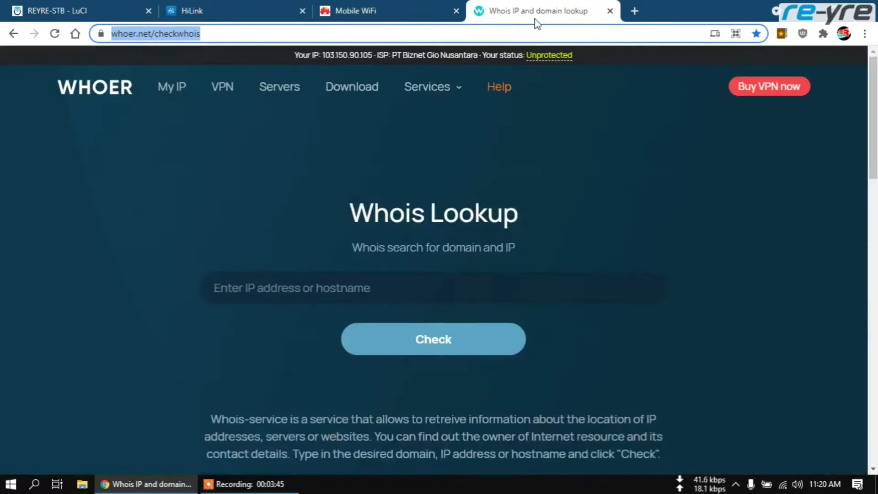
pyautogui.click(402, 284)
pyautogui.hotkey('ctrl', 'v')
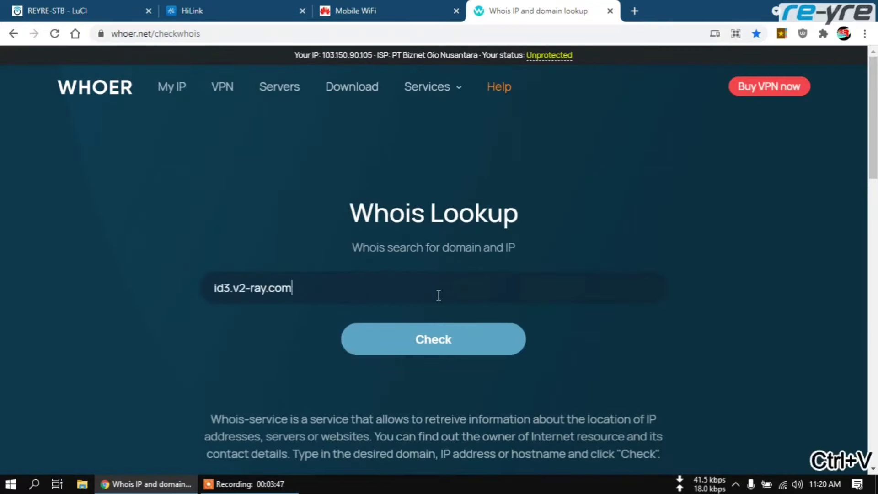